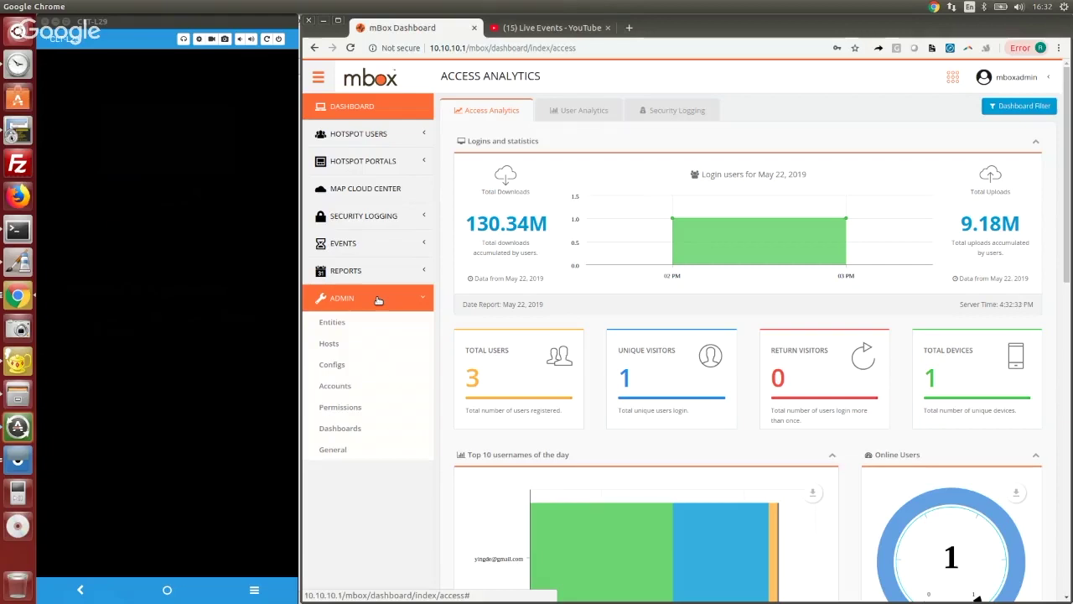
# From General settings, send a test email to the entered recipient address via smtp.gmail.com.
pyautogui.click(332, 451)
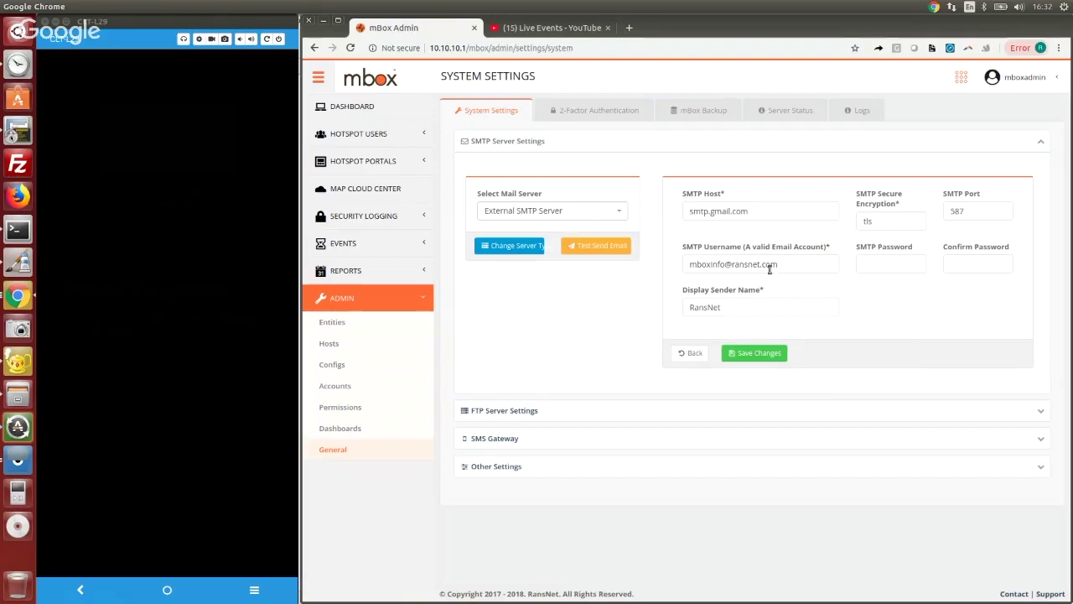
pyautogui.click(602, 249)
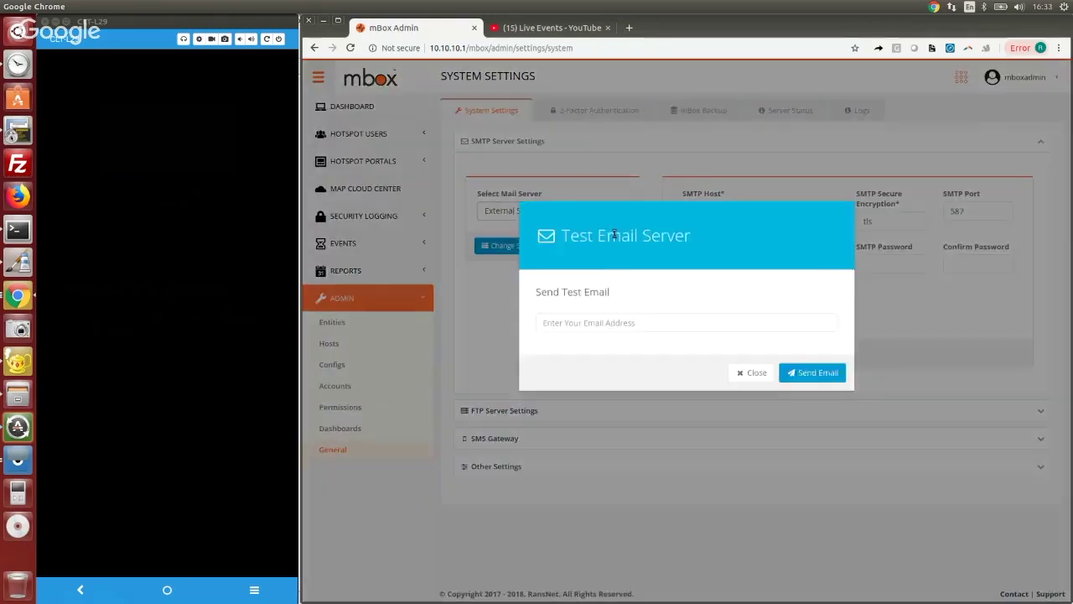
pyautogui.click(672, 349)
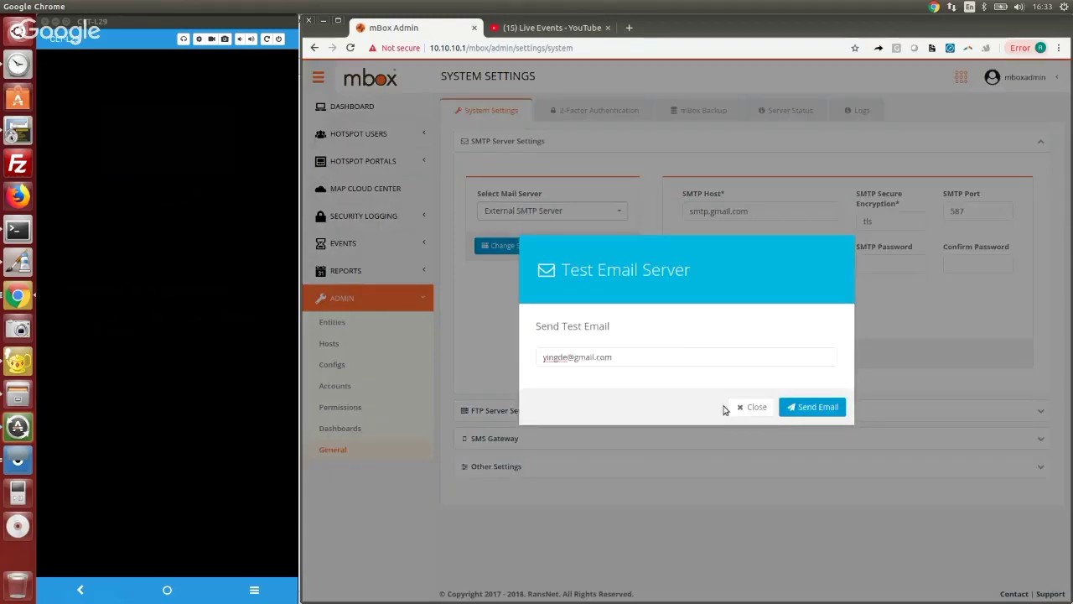
pyautogui.click(799, 409)
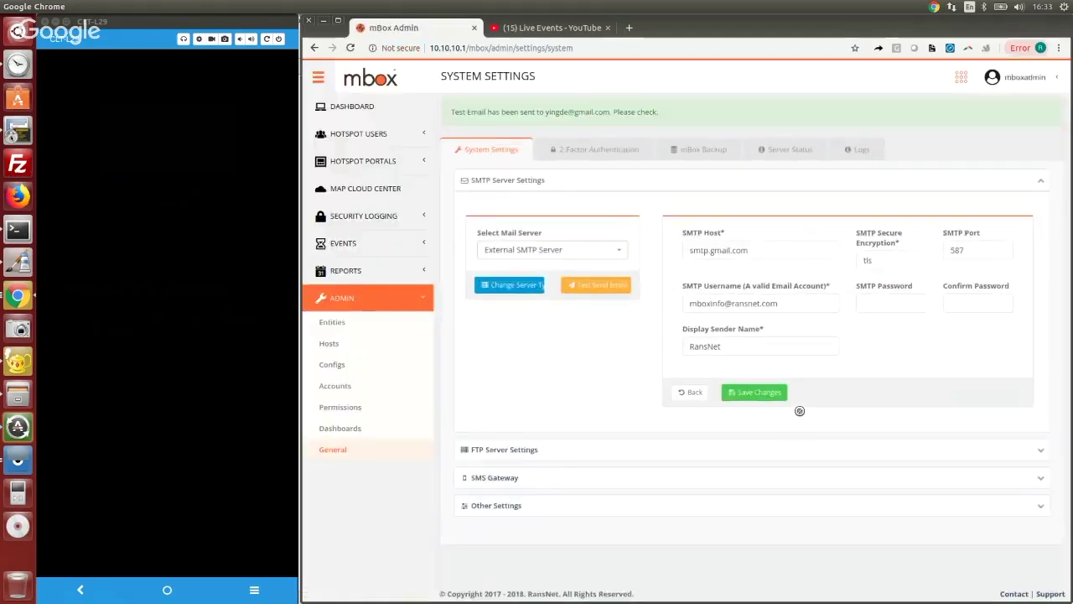
# Expand the SMS Gateway settings and review the list of SMS providers.
pyautogui.click(497, 439)
pyautogui.click(496, 439)
pyautogui.click(496, 439)
pyautogui.click(545, 520)
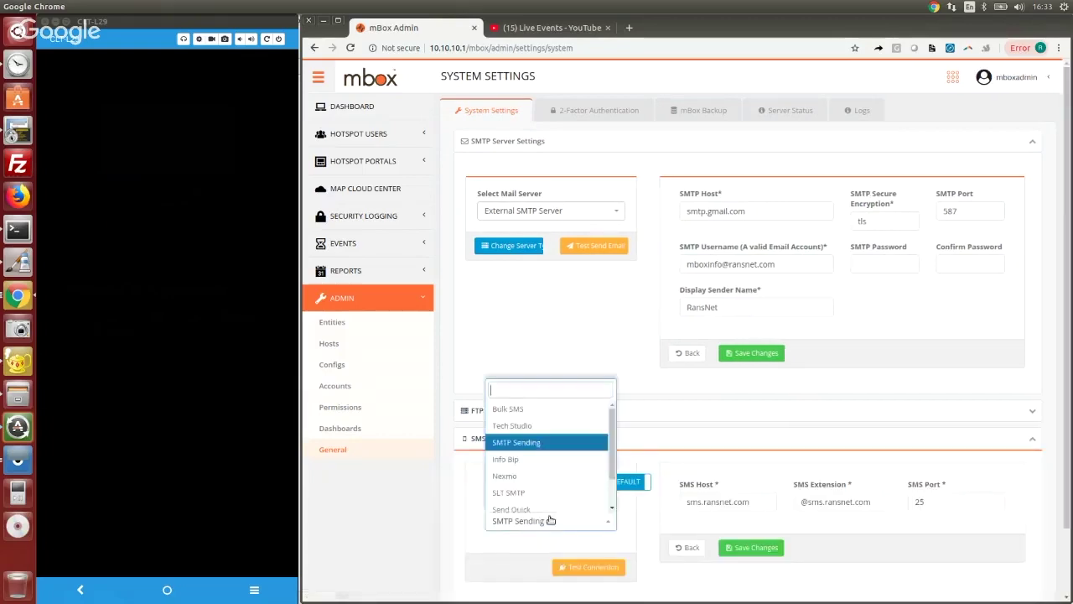
pyautogui.scroll(-2, 603, 426)
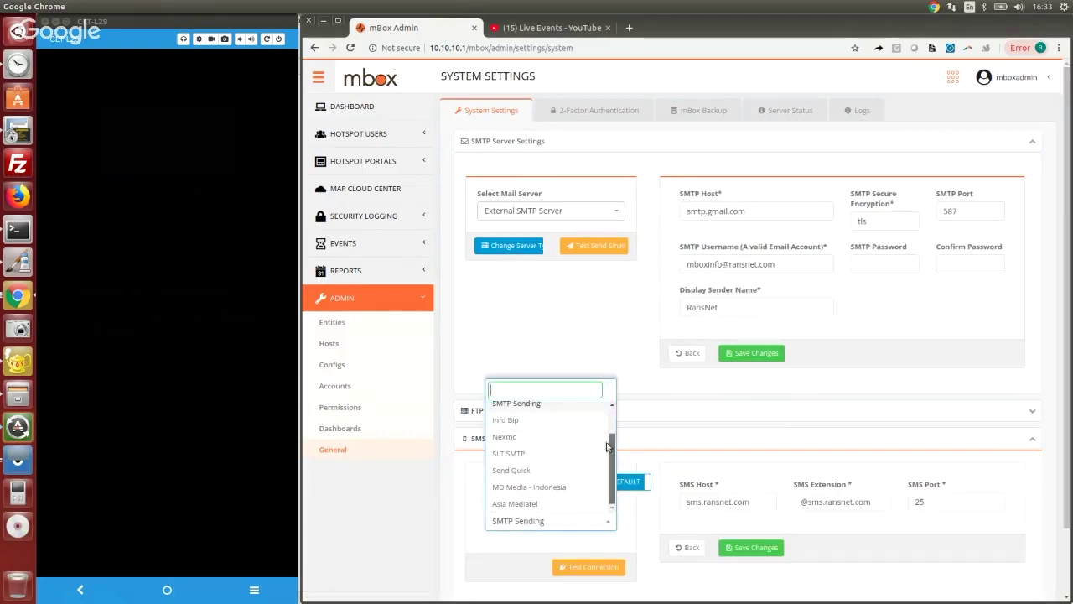
pyautogui.scroll(2, 604, 426)
pyautogui.click(613, 360)
pyautogui.click(505, 438)
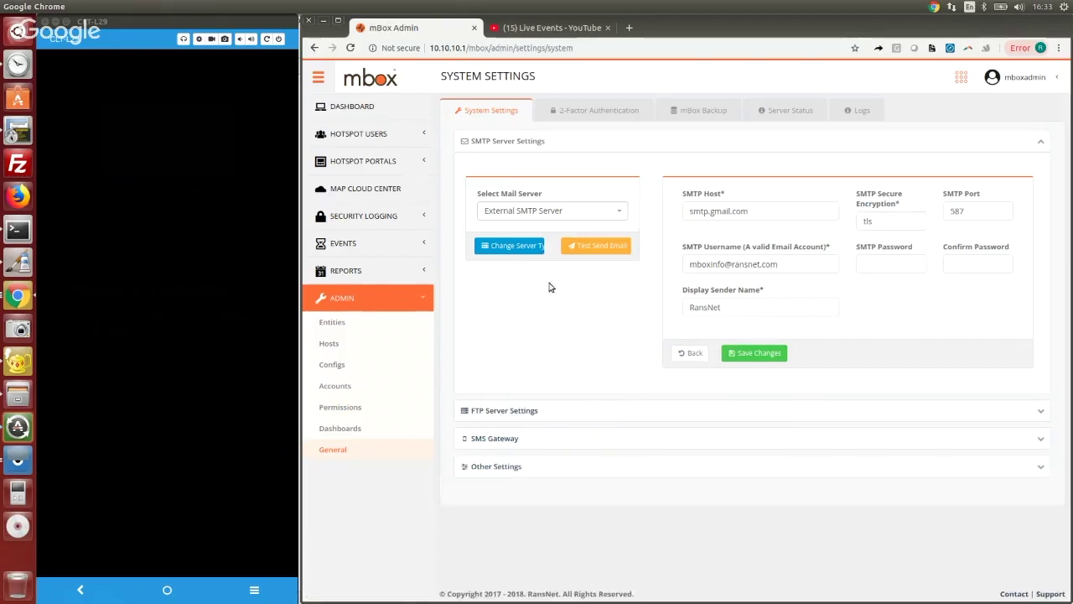
# Check that the mBox test email arrived on the phone, then go to 2-Factor Authentication.
pyautogui.click(209, 240)
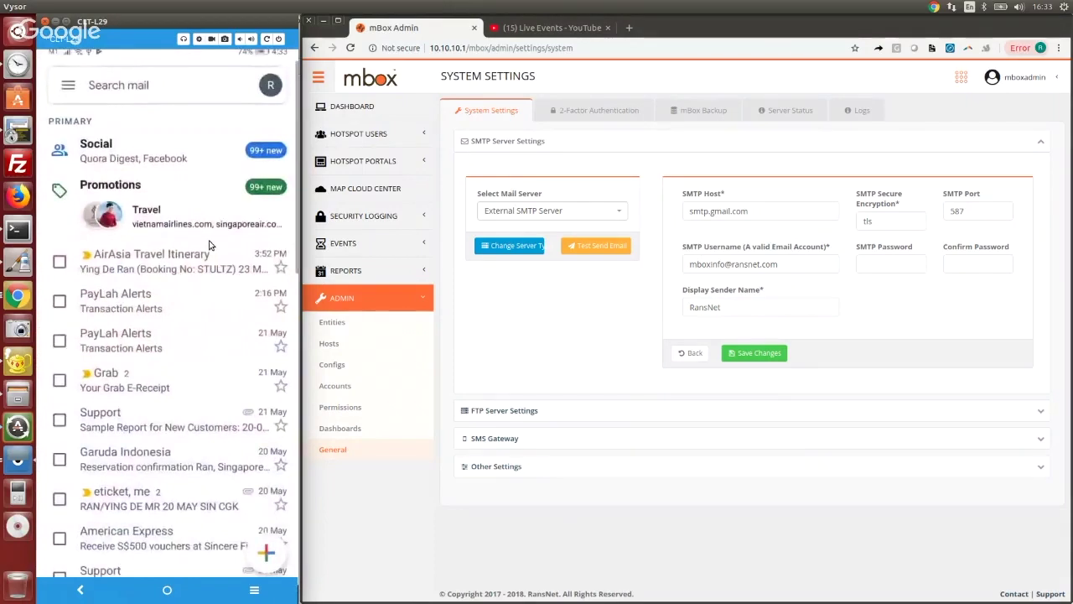
pyautogui.click(210, 245)
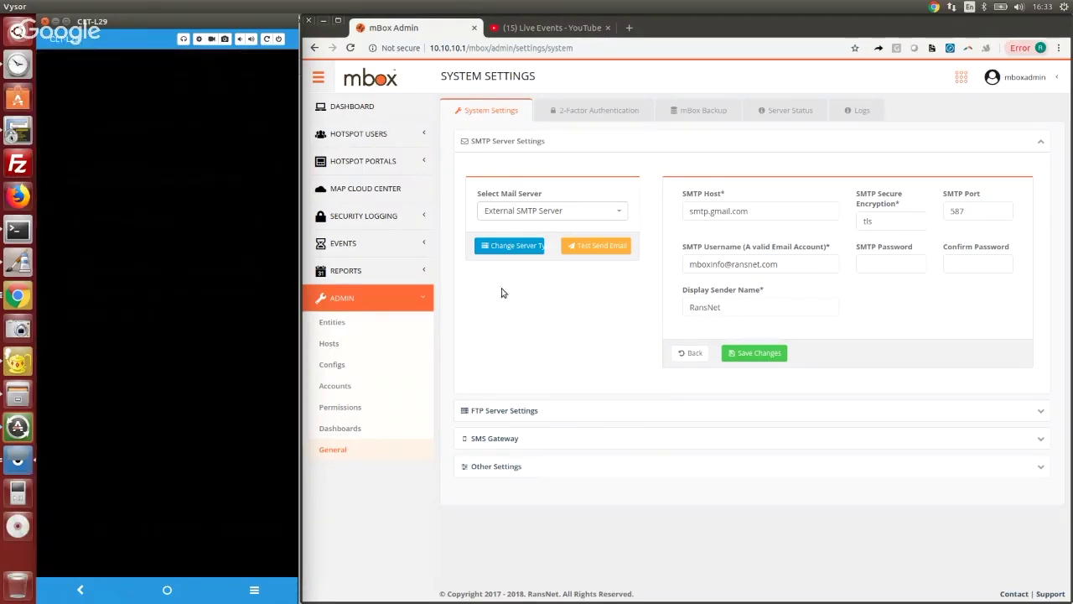
pyautogui.click(612, 113)
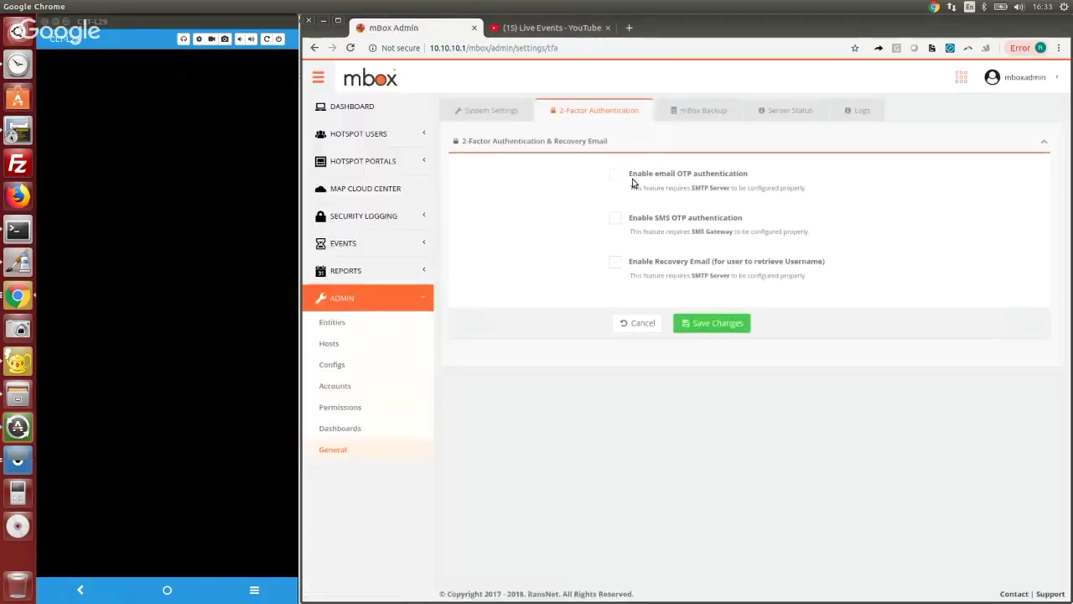
# Enable email OTP, SMS OTP and recovery email, and save the 2FA settings.
pyautogui.click(614, 175)
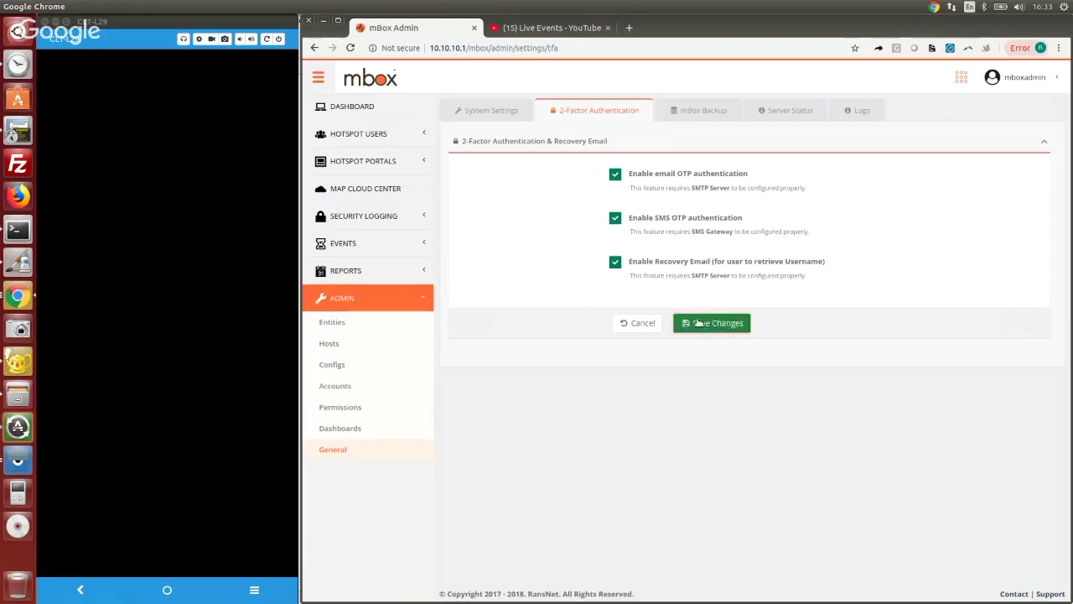
pyautogui.click(702, 323)
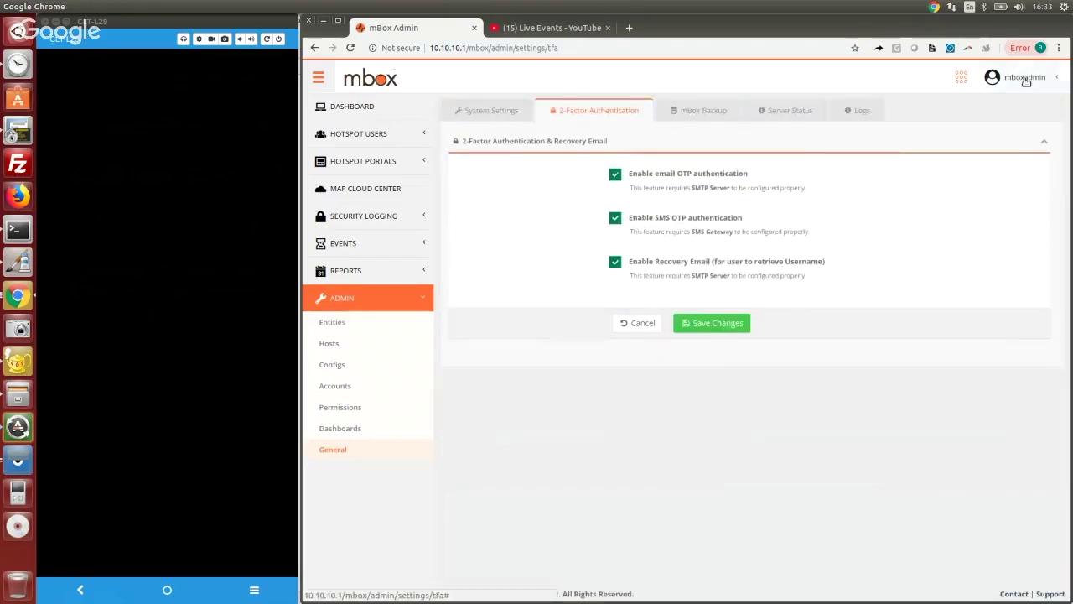
pyautogui.click(1023, 77)
# In My Profile, enable 2-factor authentication with OTPs delivered by SMS.
pyautogui.click(1021, 108)
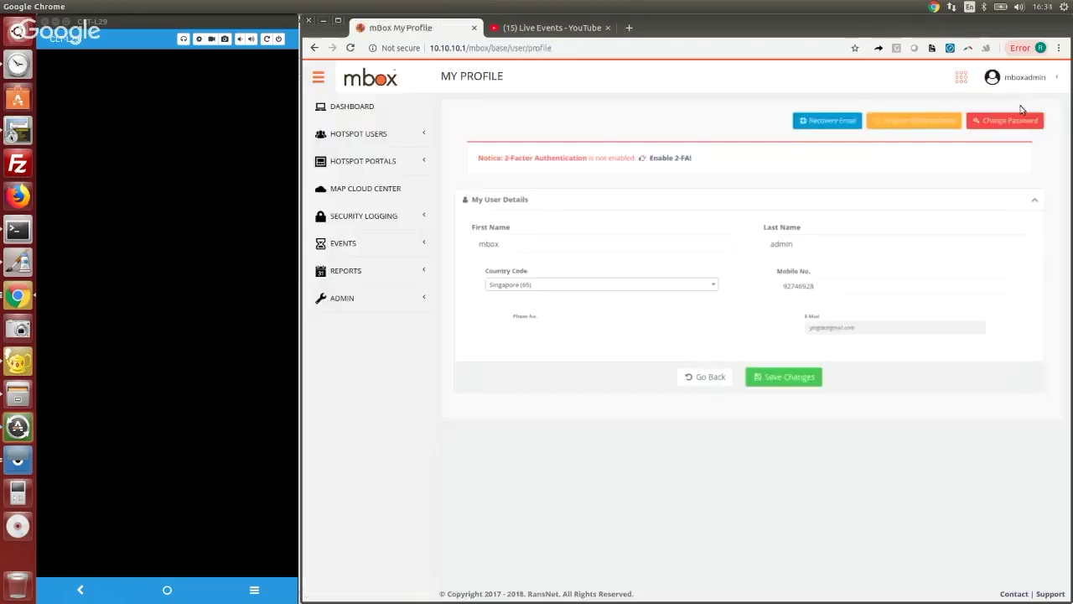
pyautogui.click(815, 121)
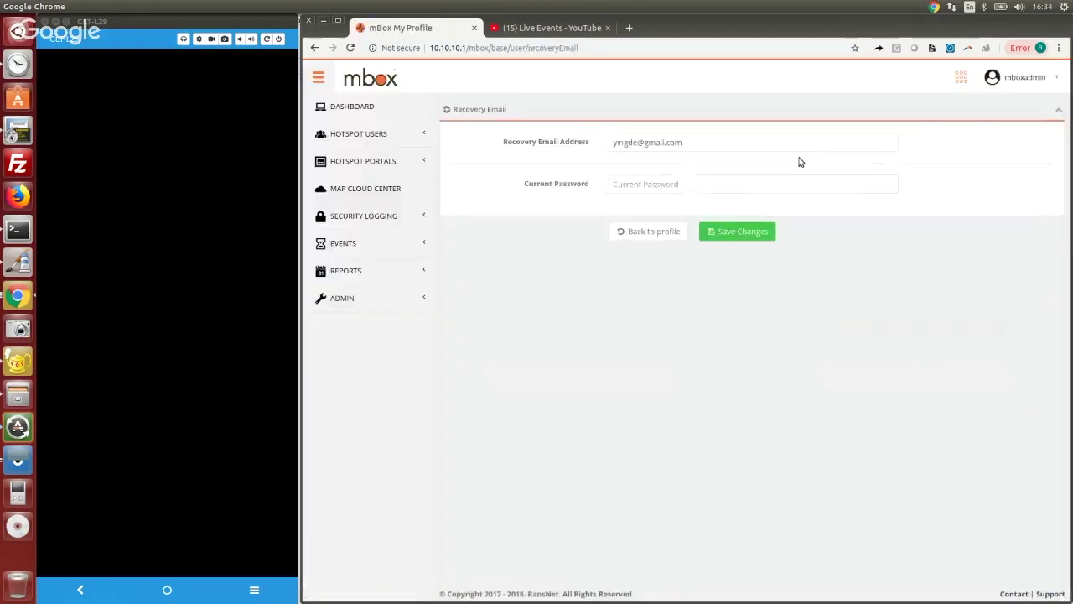
pyautogui.click(661, 232)
pyautogui.click(918, 122)
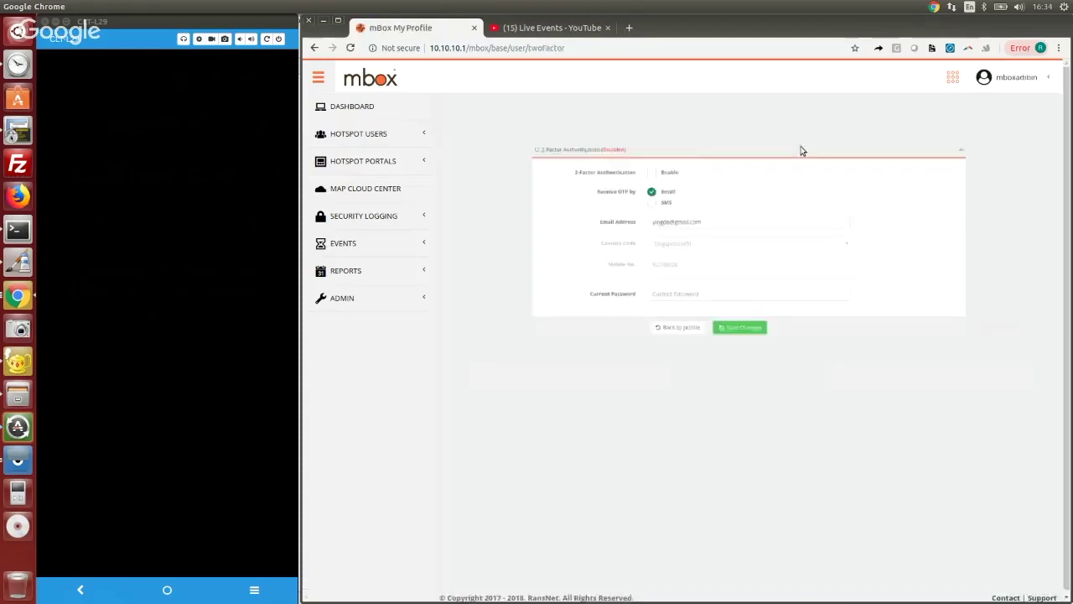
pyautogui.click(612, 142)
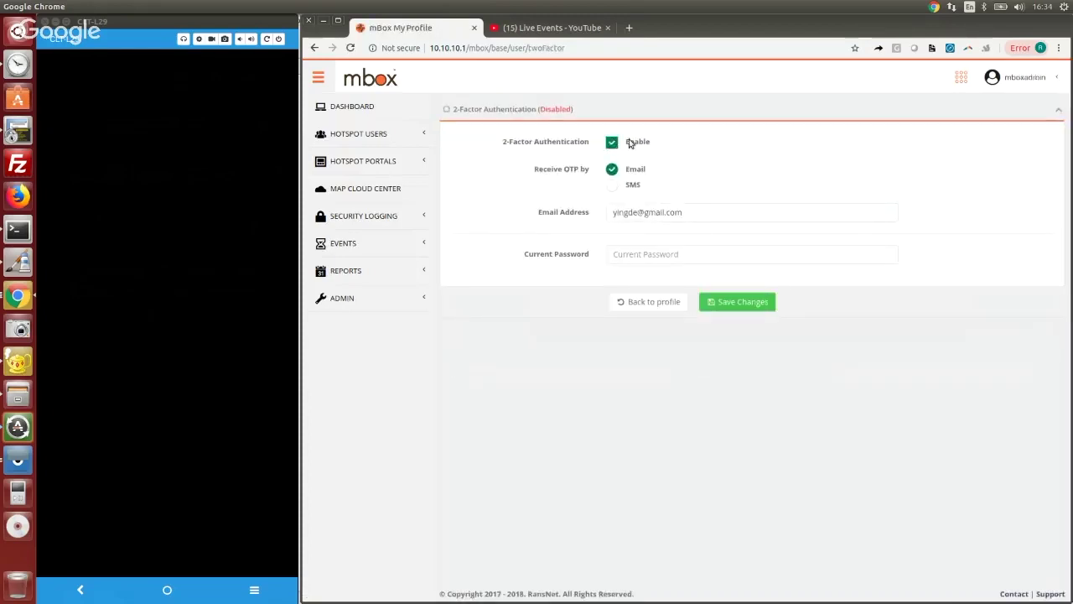
pyautogui.click(612, 186)
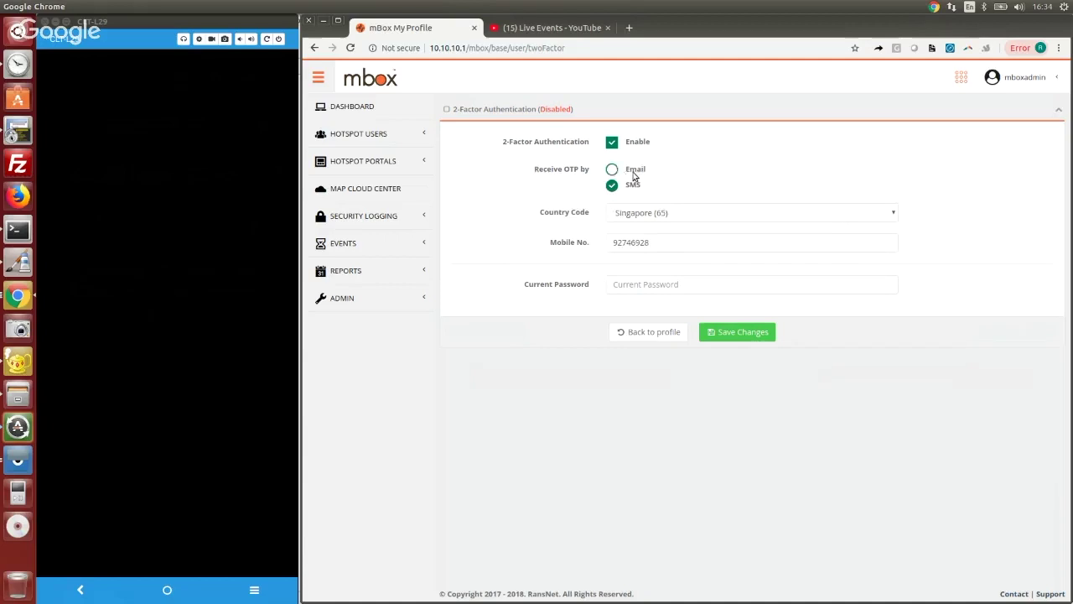
pyautogui.doubleClick(656, 246)
# Submit with the current password and confirm the texted OTP code.
pyautogui.click(639, 285)
pyautogui.write('••••••••')
pyautogui.press('Return')
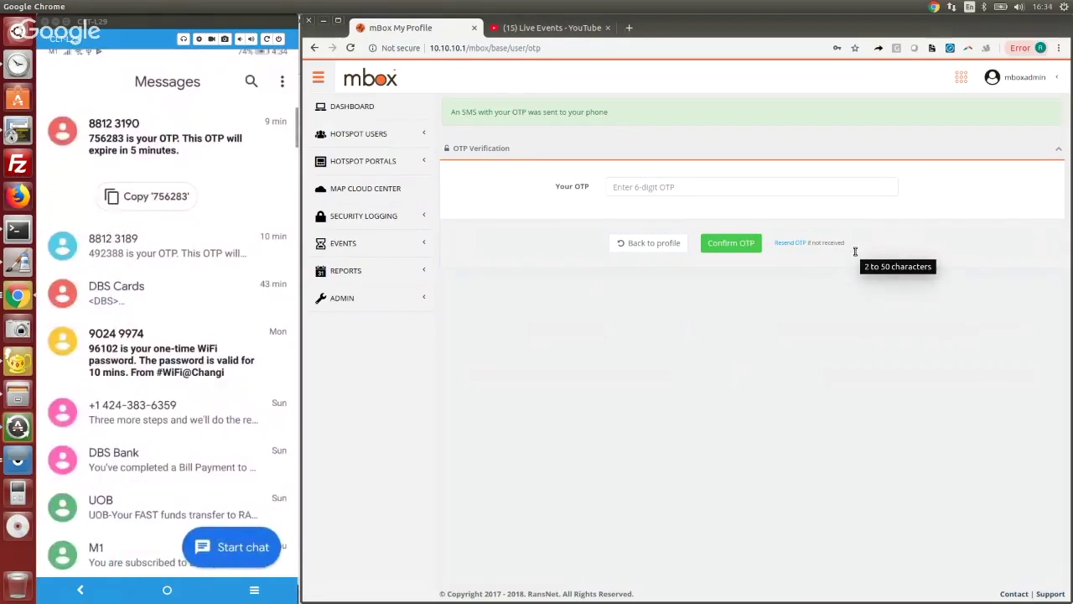
pyautogui.click(762, 191)
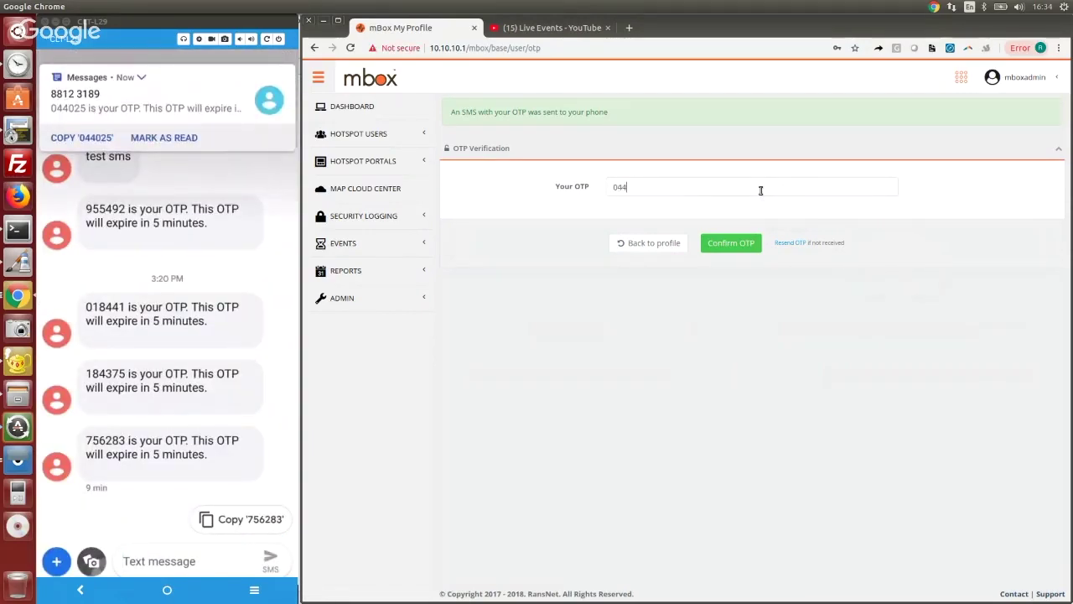
pyautogui.click(731, 242)
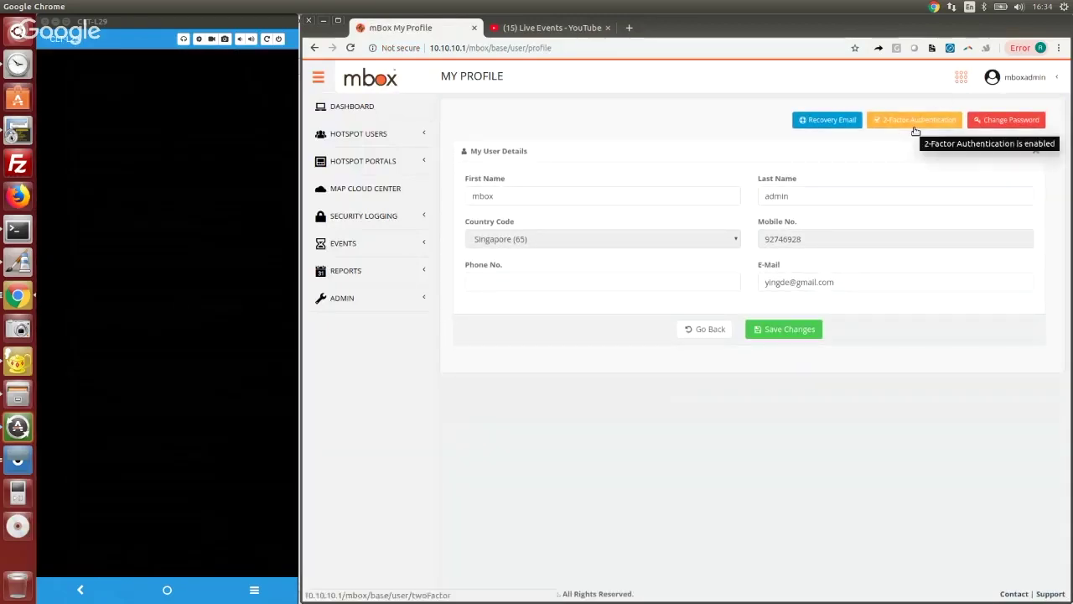
# Log out, log back in as admin, and pass the SMS OTP check to reach Access Analytics.
pyautogui.click(1031, 78)
pyautogui.click(1023, 136)
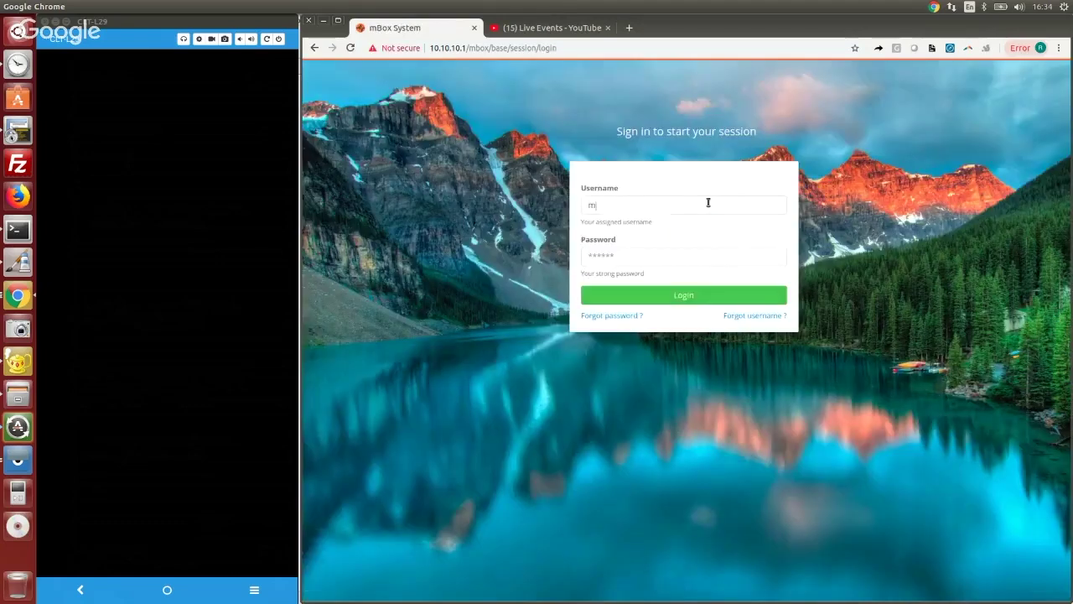
pyautogui.press('Return')
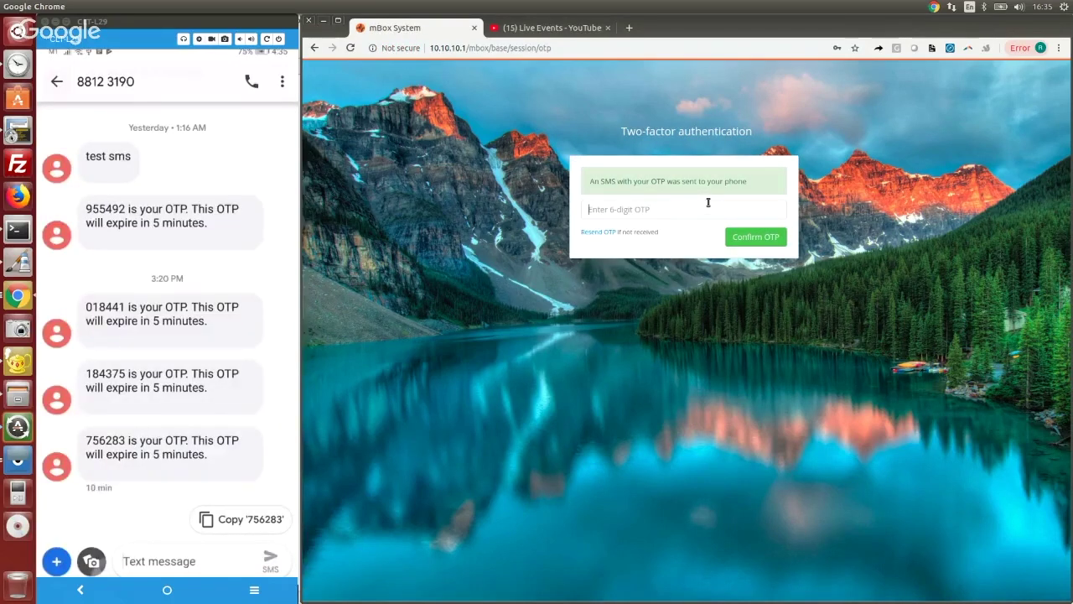
pyautogui.click(765, 237)
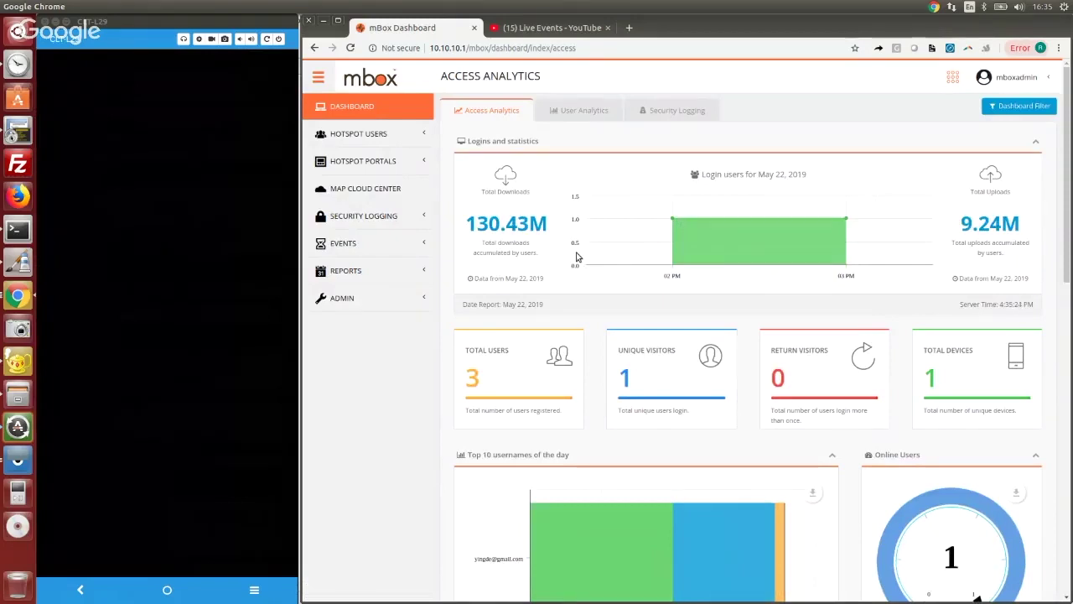
# Start a new user account with the suggested username, e-mail, name and Admin profile.
pyautogui.click(348, 298)
pyautogui.click(340, 388)
pyautogui.click(526, 122)
pyautogui.click(633, 151)
pyautogui.write('r')
pyautogui.press('Down')
pyautogui.press('Down')
pyautogui.press('Down')
pyautogui.press('Return')
pyautogui.press('Tab')
pyautogui.write('y')
pyautogui.press('Down')
pyautogui.press('Return')
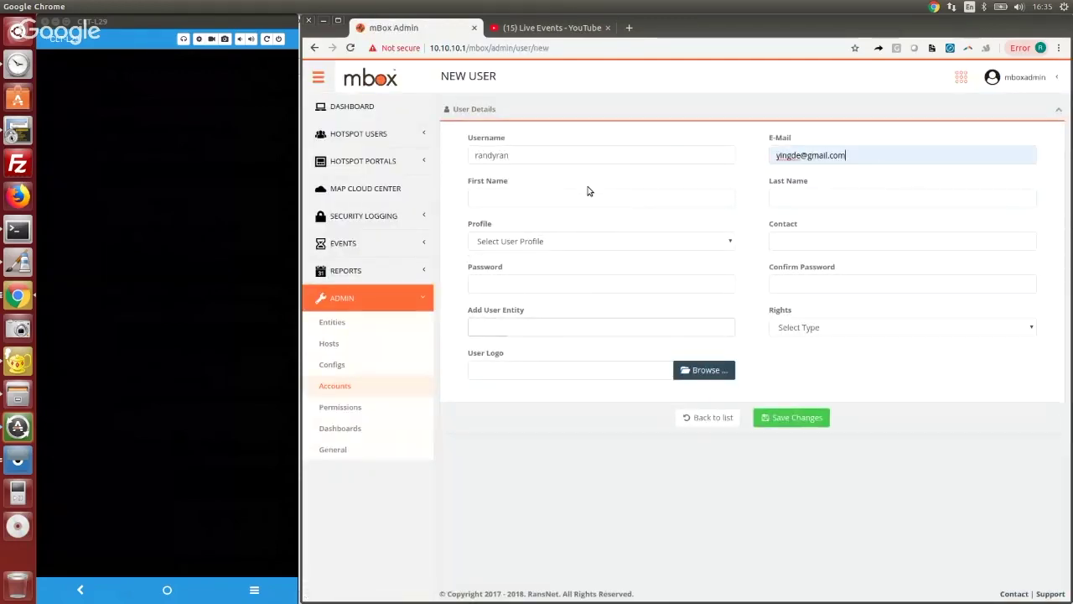
pyautogui.click(588, 196)
pyautogui.click(612, 212)
# Set the user's password, Customer entity and Read-Write rights, save, and log out.
pyautogui.click(490, 151)
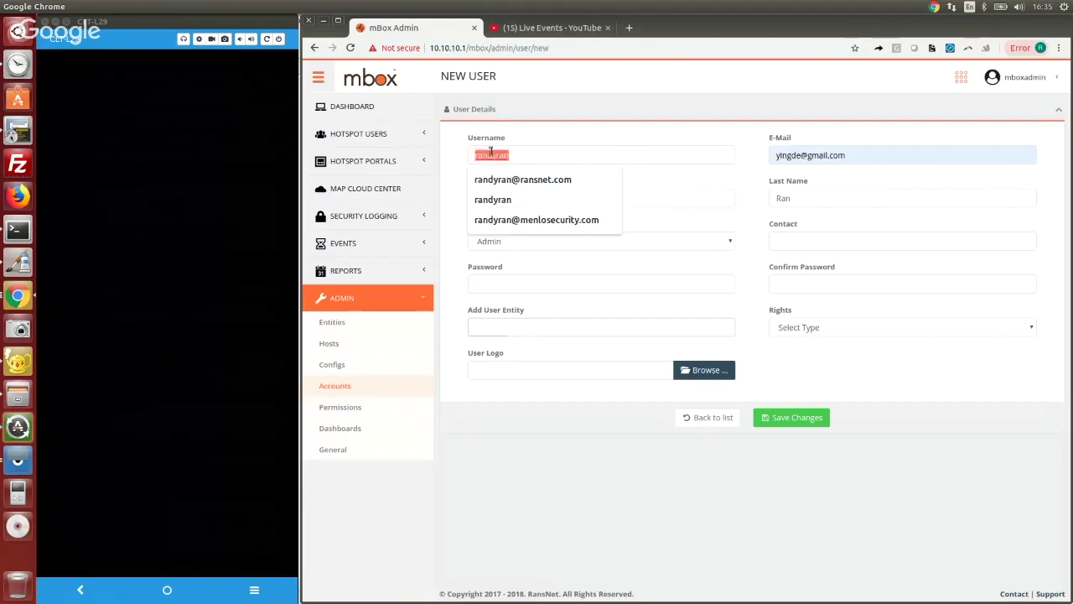
pyautogui.click(500, 282)
pyautogui.hotkey('ctrl', 'v')
pyautogui.click(780, 287)
pyautogui.click(603, 327)
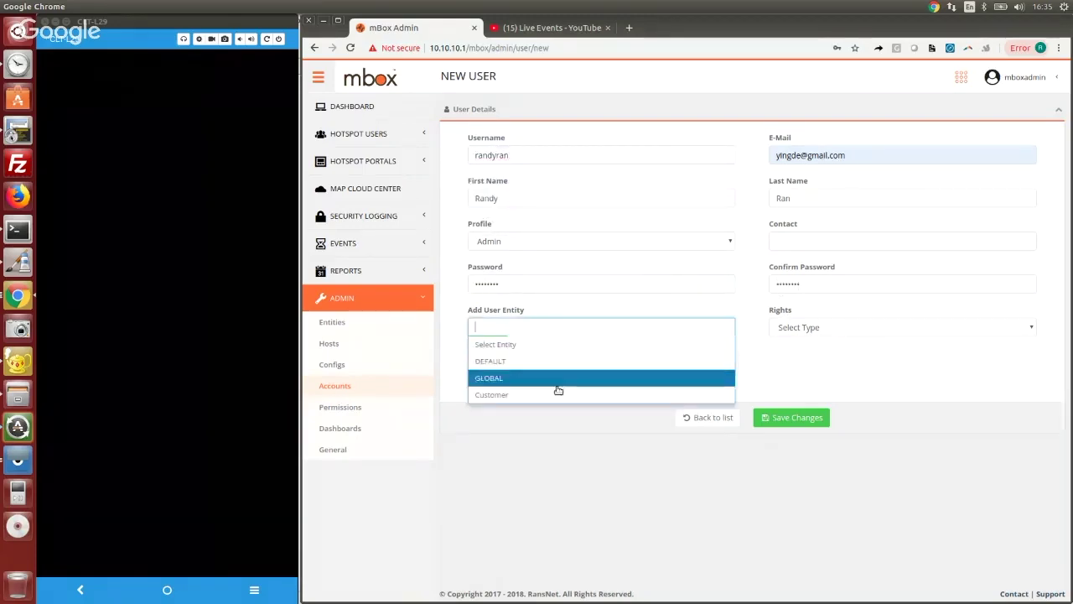
pyautogui.click(555, 393)
pyautogui.click(852, 333)
pyautogui.click(839, 363)
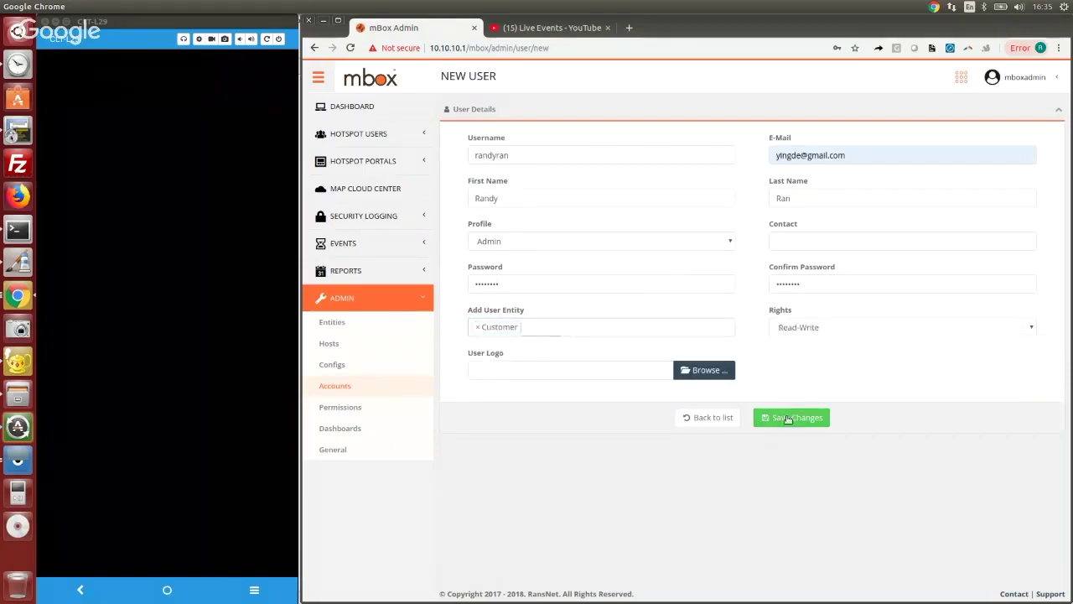
pyautogui.click(791, 416)
pyautogui.moveTo(1024, 92)
pyautogui.click(1017, 135)
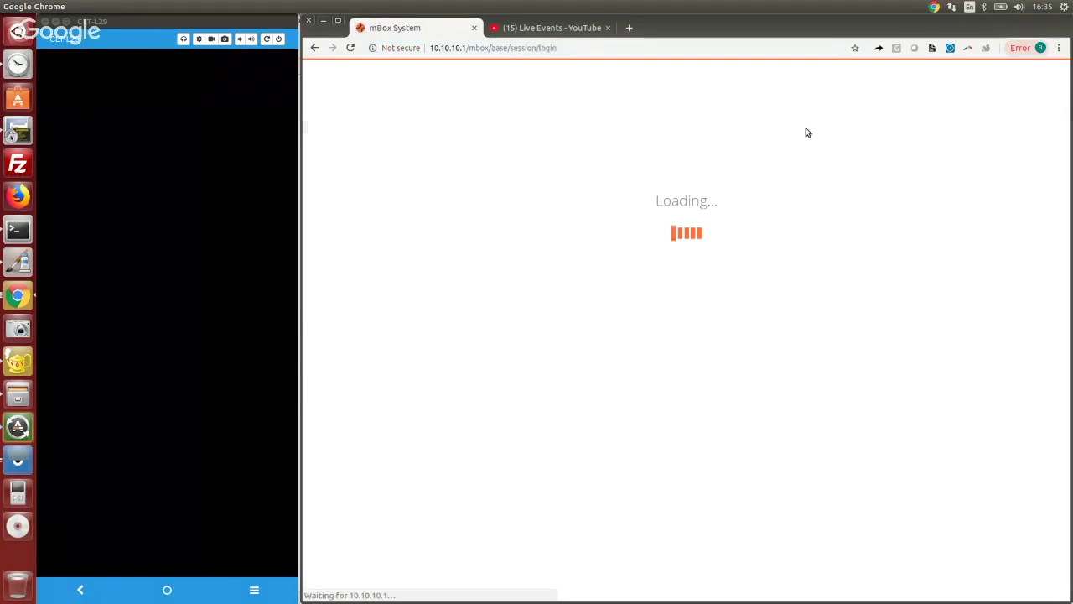
# Log in as the new user and enable SMS 2FA with a Singapore mobile number.
pyautogui.write('rand')
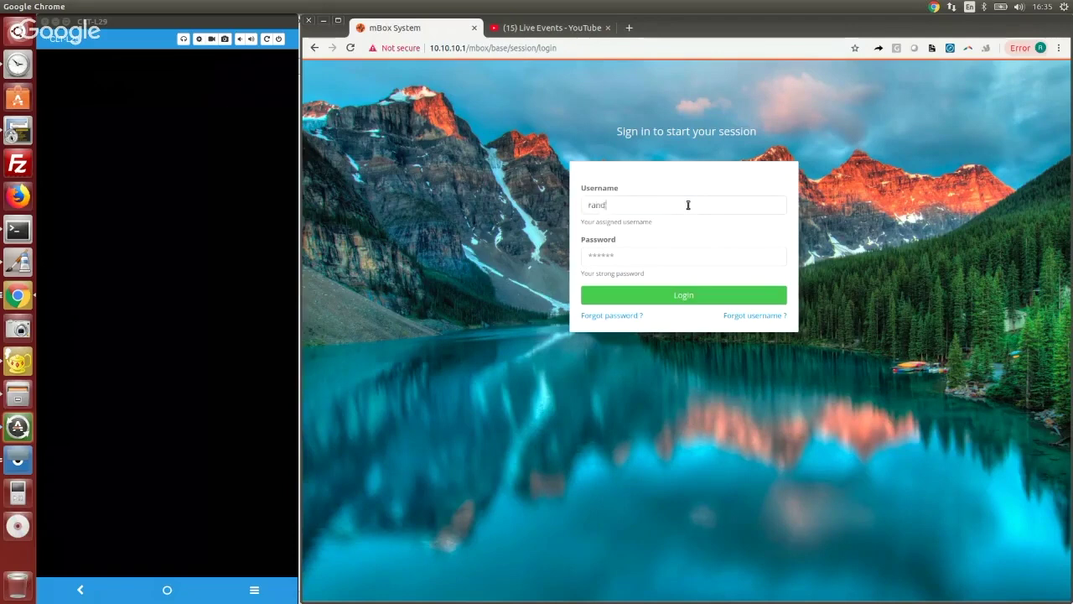
pyautogui.write('********')
pyautogui.press('Return')
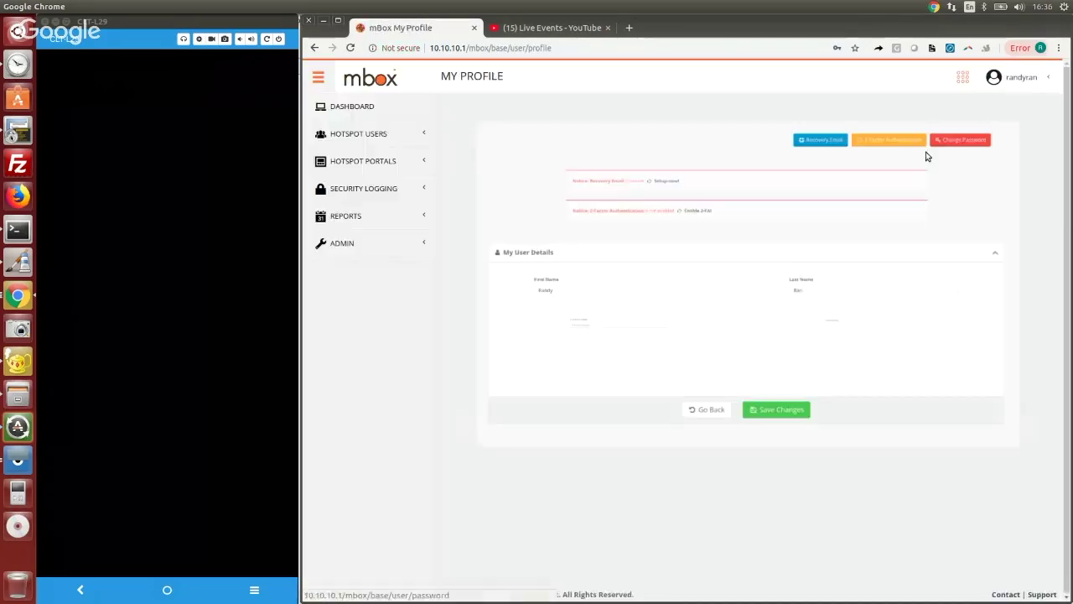
pyautogui.click(929, 118)
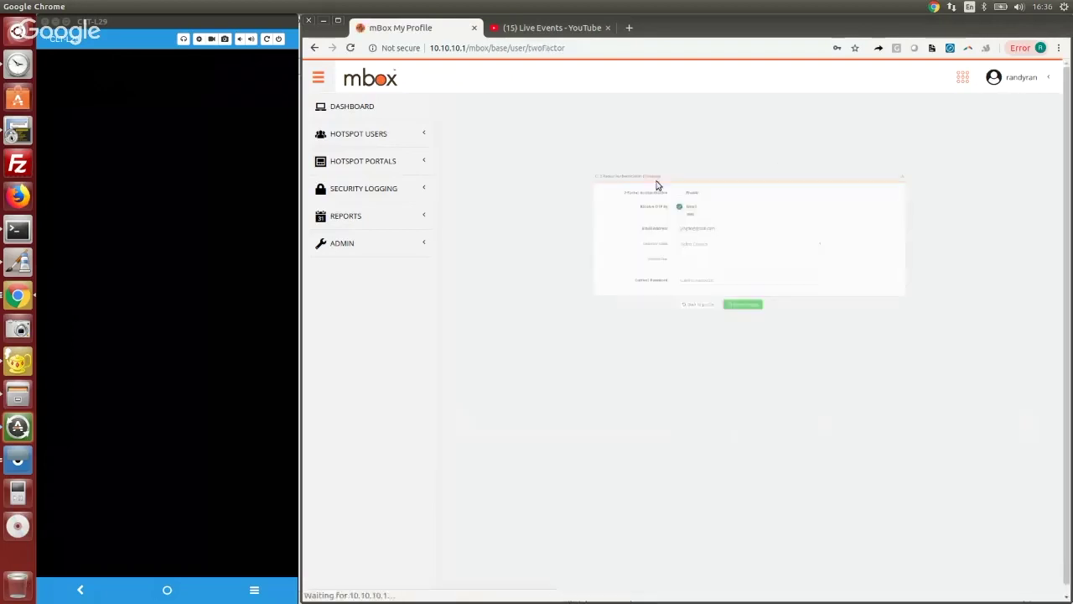
pyautogui.click(613, 143)
pyautogui.click(613, 184)
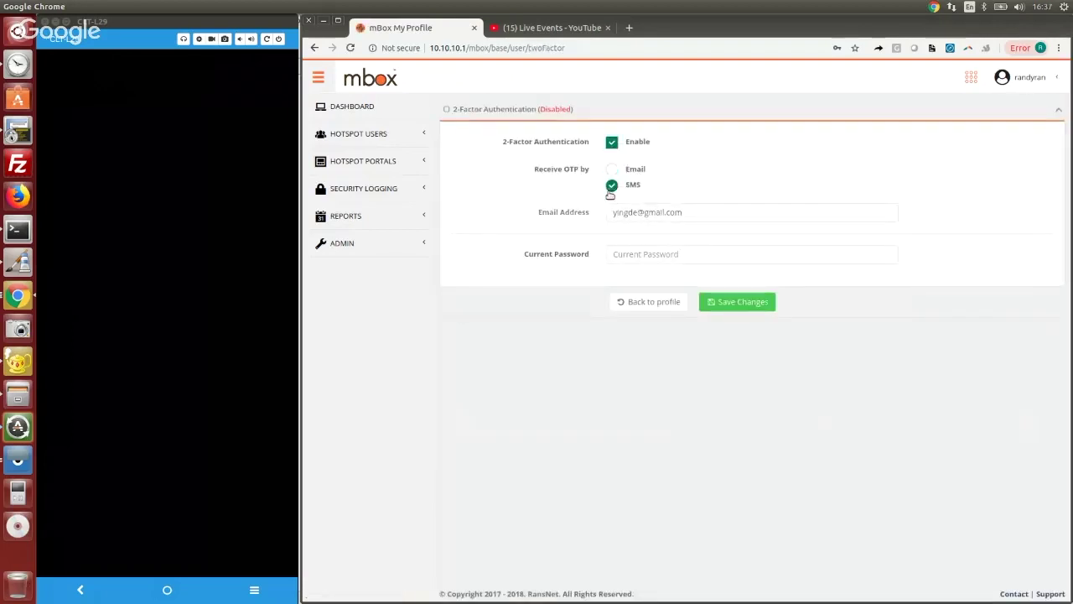
pyautogui.click(651, 243)
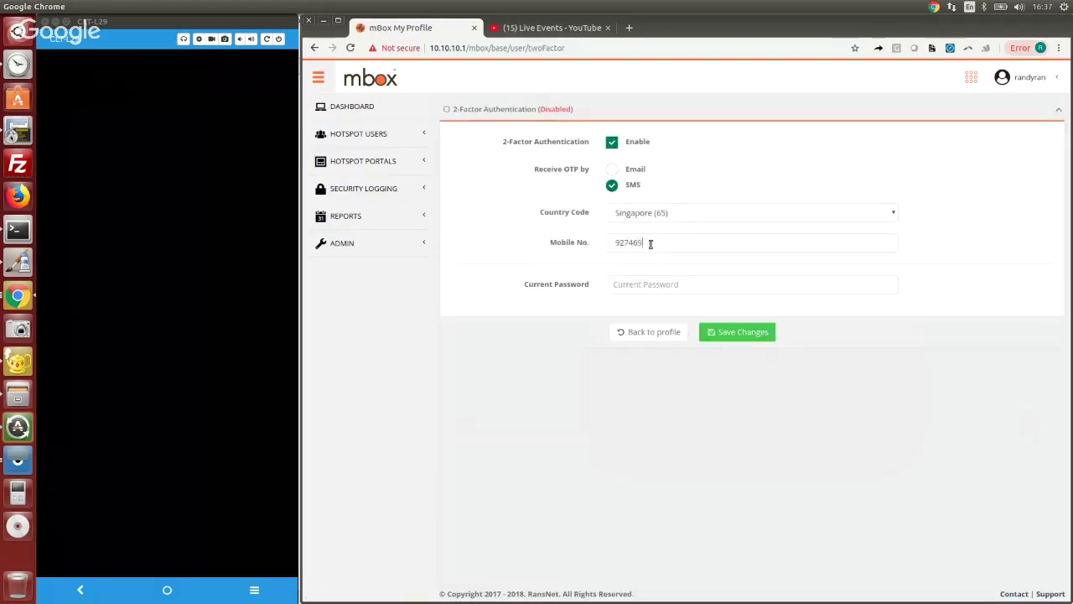
# Save the 2FA settings and confirm the texted OTP code.
pyautogui.click(745, 332)
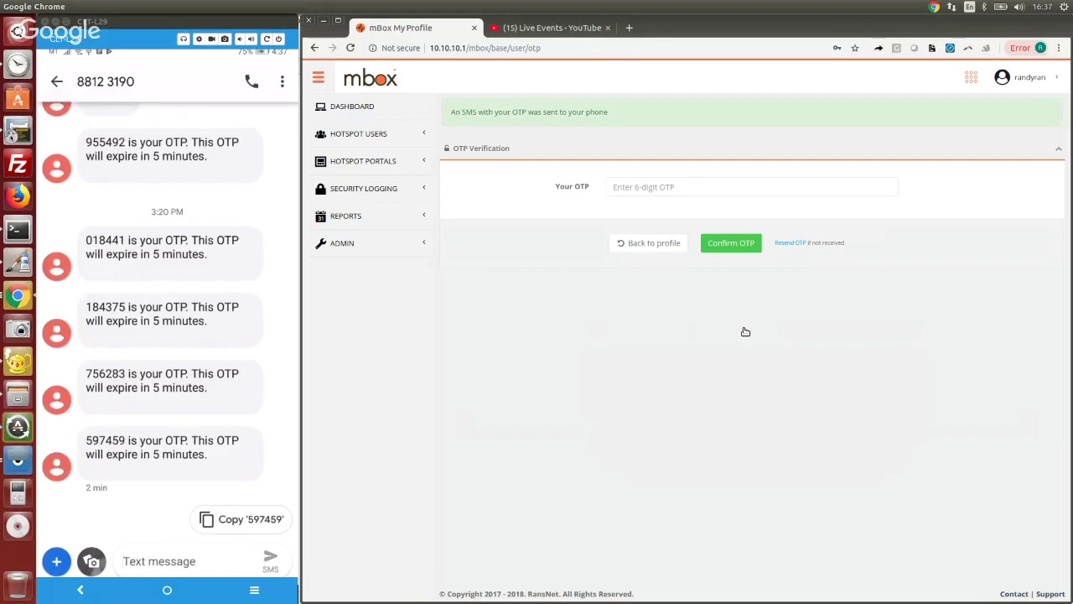
pyautogui.click(757, 184)
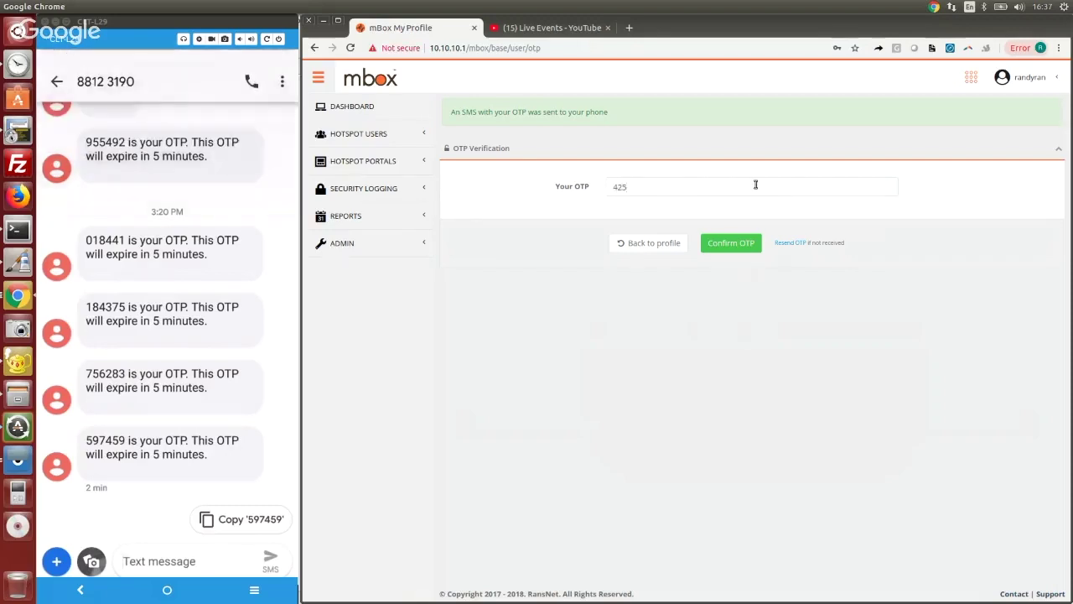
pyautogui.click(736, 245)
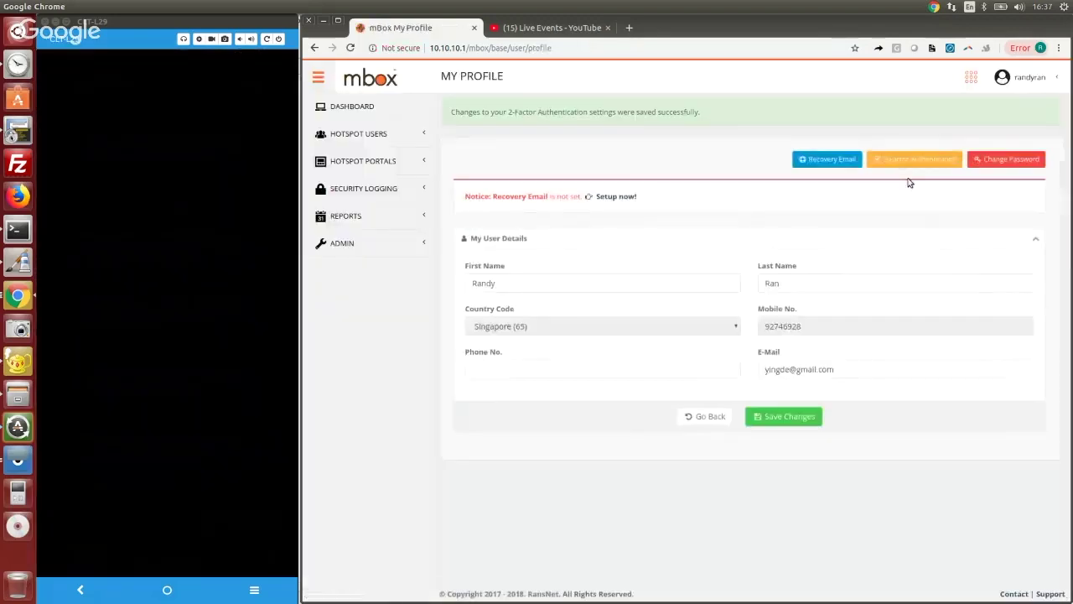
pyautogui.click(1026, 77)
# Log out and sign back in as the new user, confirming the SMS OTP code.
pyautogui.click(1022, 134)
pyautogui.click(727, 203)
pyautogui.write('randyran')
pyautogui.press('Tab')
pyautogui.write('********')
pyautogui.press('Return')
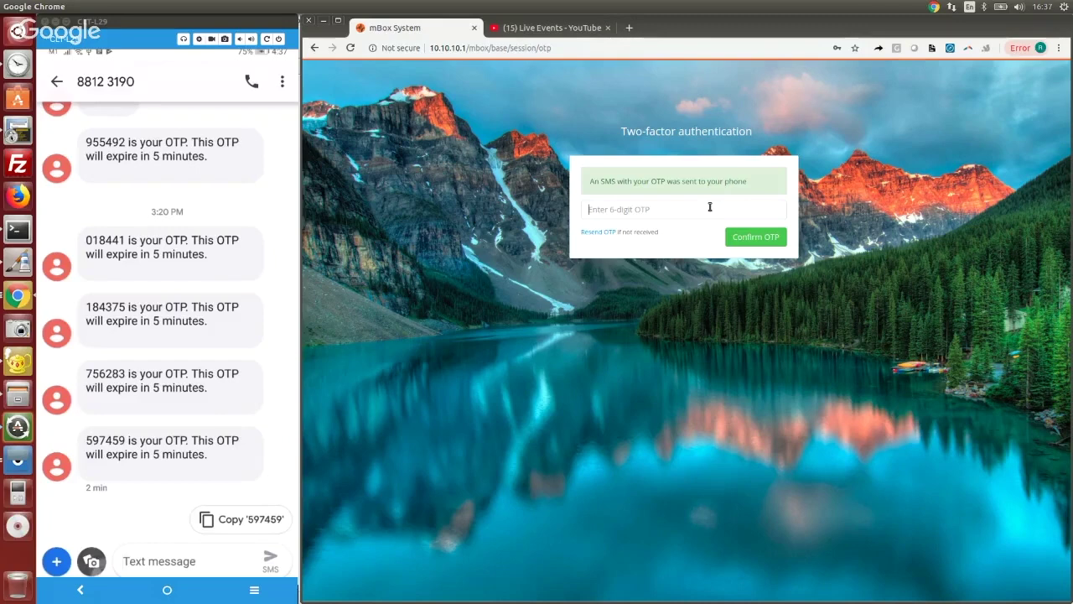
pyautogui.click(755, 237)
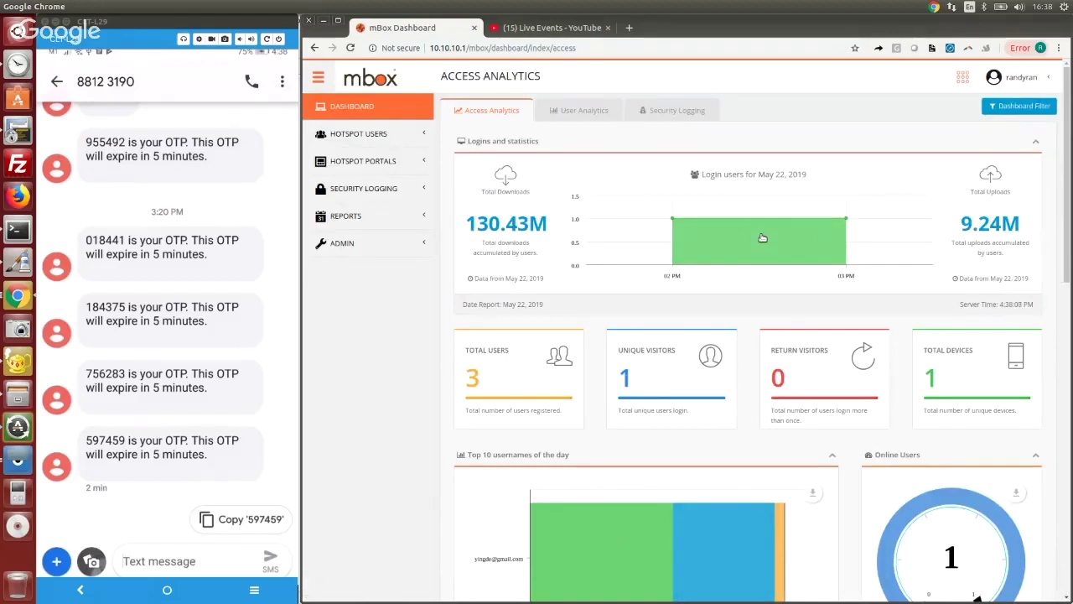
pyautogui.click(1012, 78)
# Switch the user's 2FA delivery from SMS to Email and confirm the emailed OTP.
pyautogui.click(1014, 107)
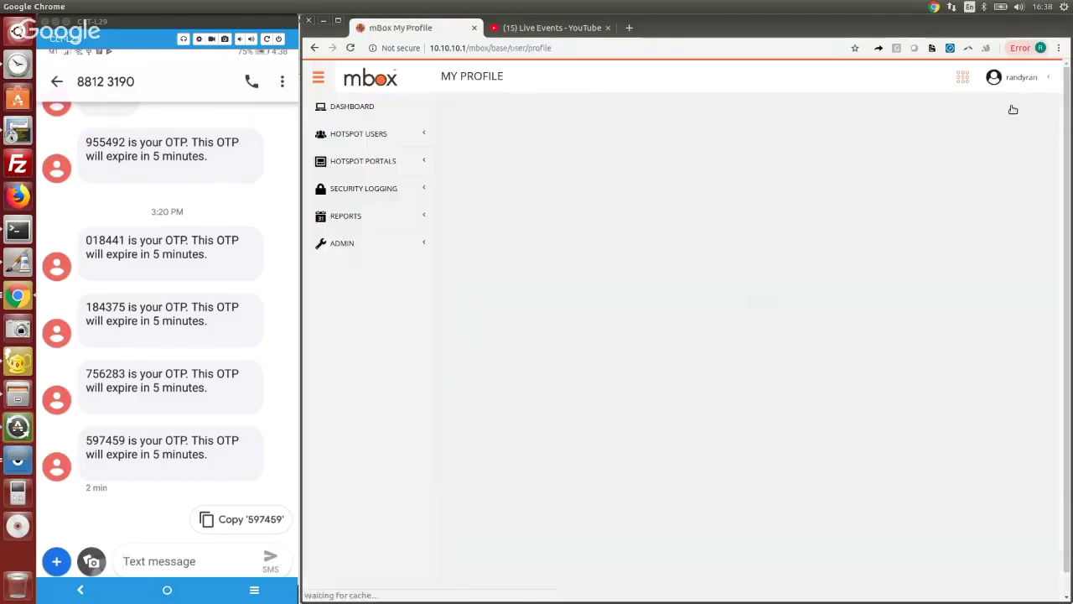
pyautogui.click(921, 121)
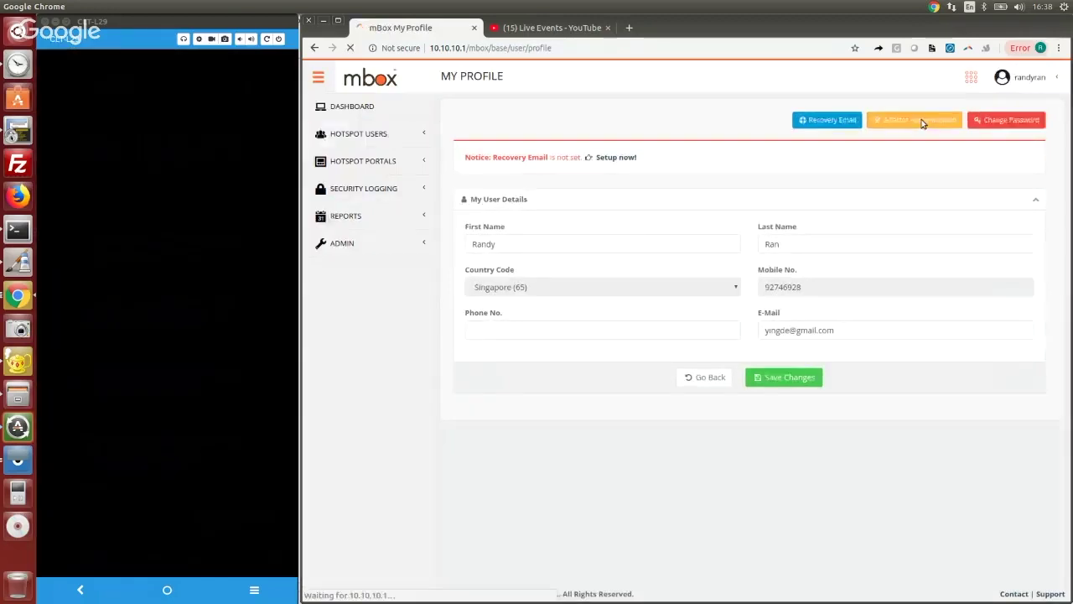
pyautogui.click(618, 169)
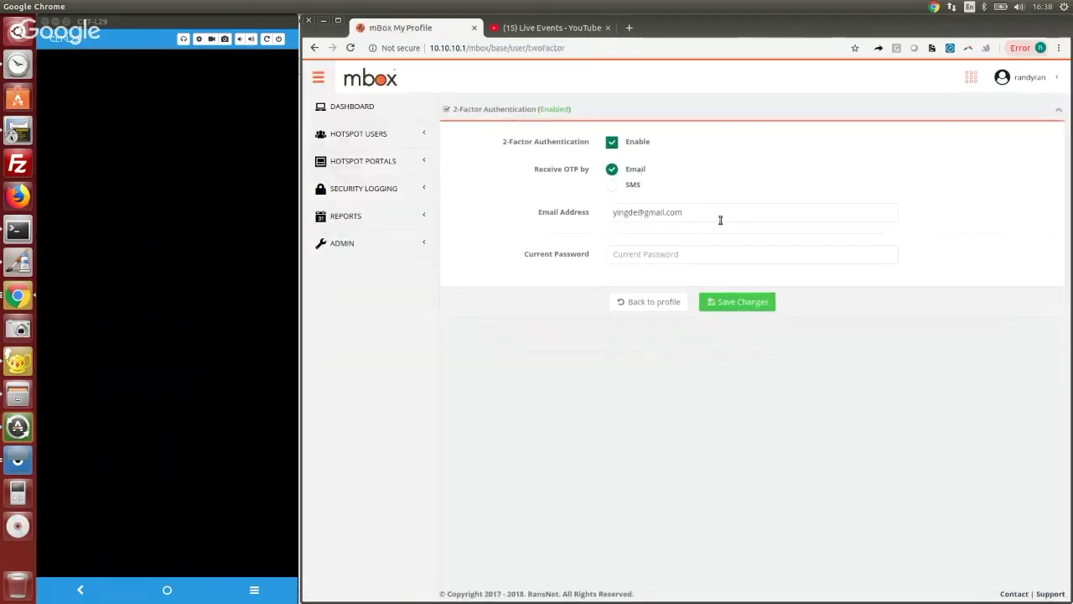
pyautogui.click(738, 302)
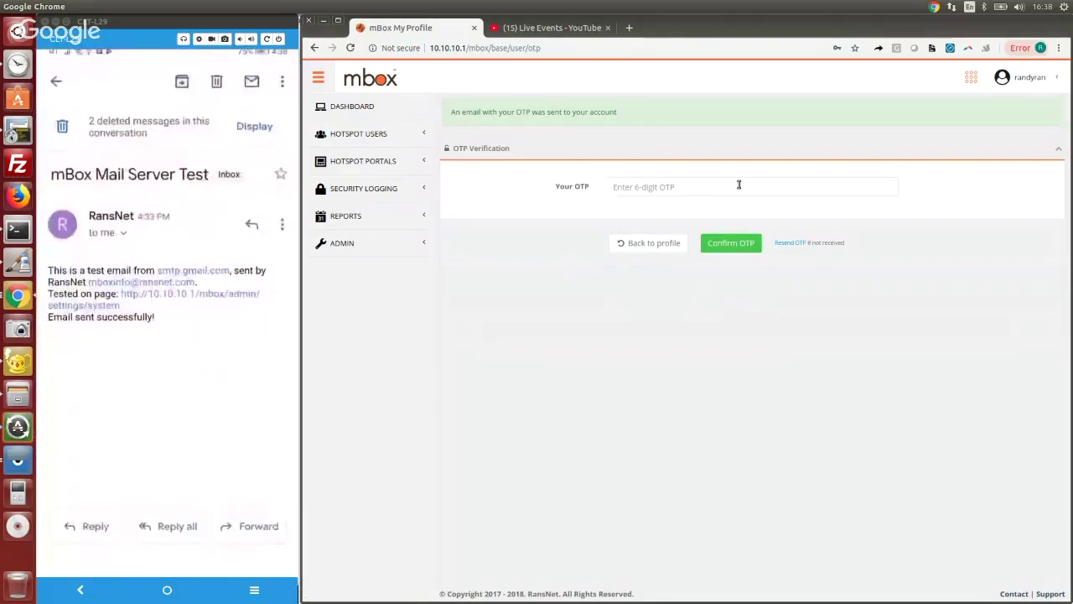
pyautogui.click(731, 245)
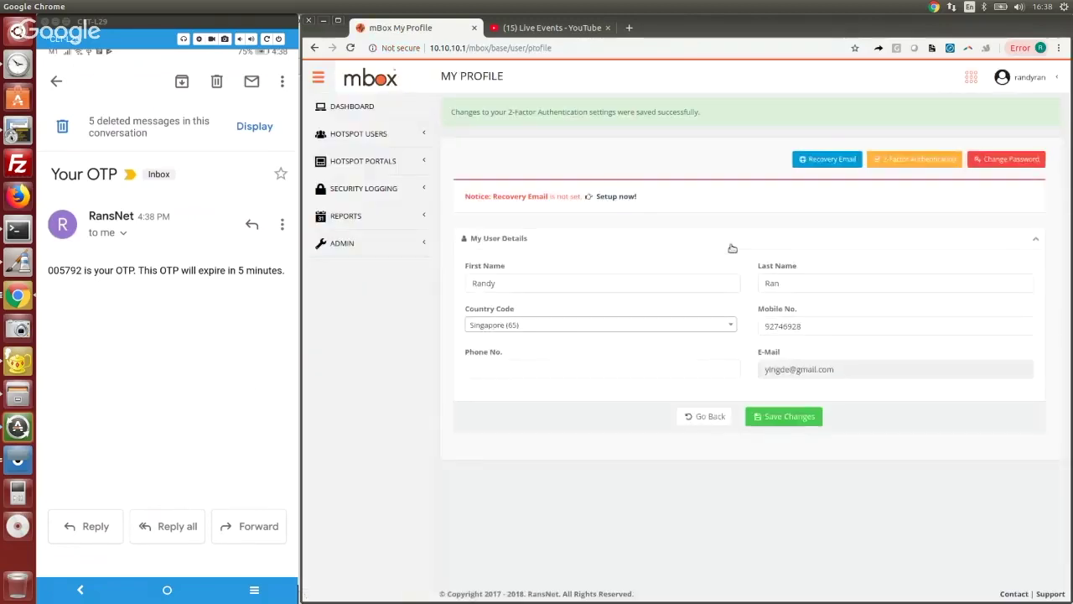
# Log out and sign back in as the new user using an emailed OTP.
pyautogui.click(1025, 77)
pyautogui.click(1023, 134)
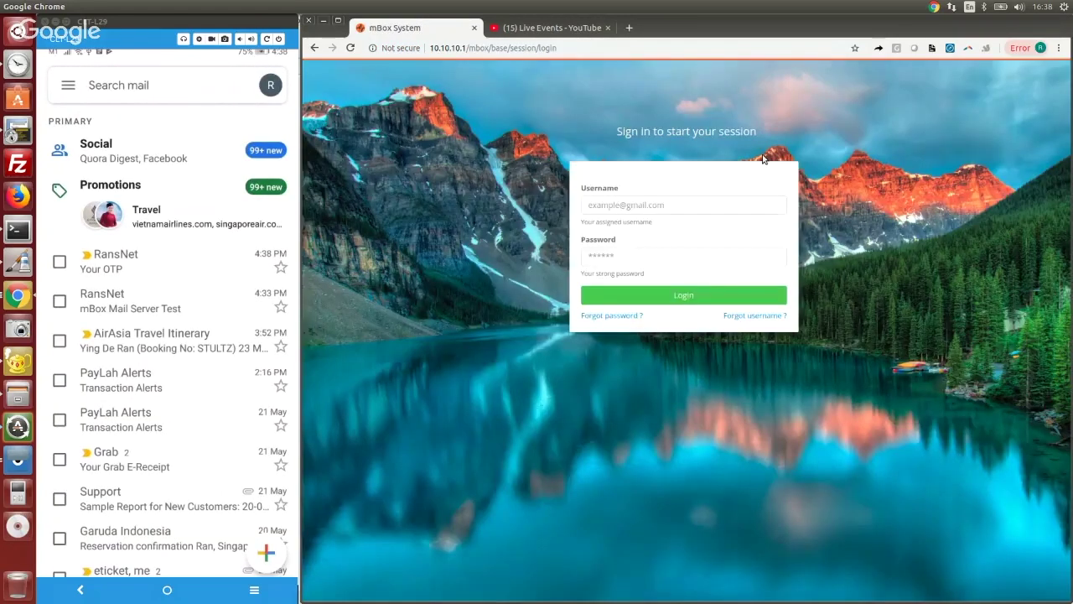
pyautogui.click(676, 201)
pyautogui.write('randyran')
pyautogui.press('Tab')
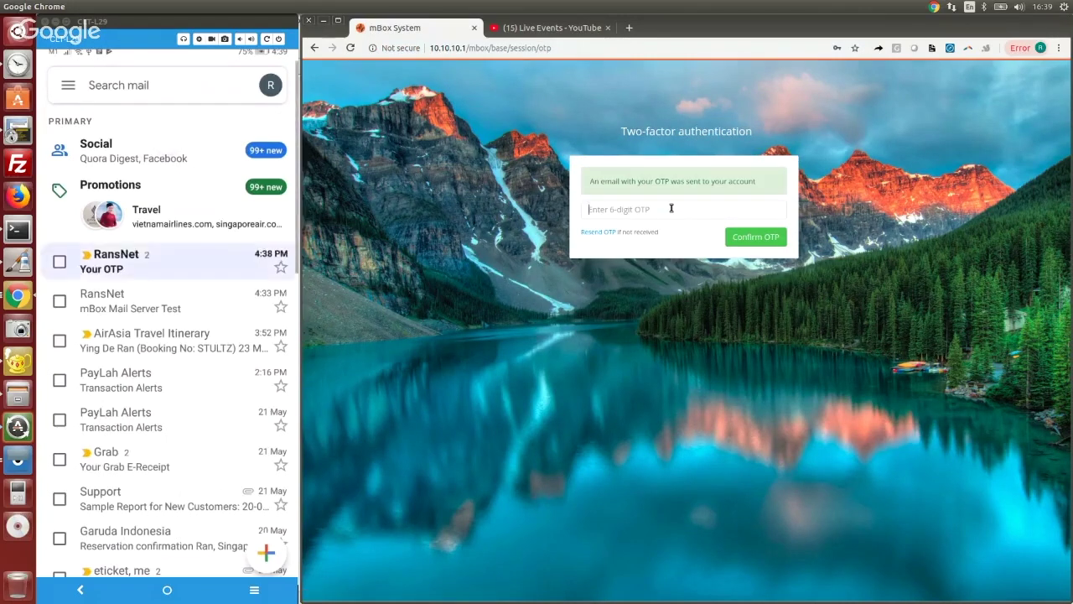
pyautogui.click(671, 208)
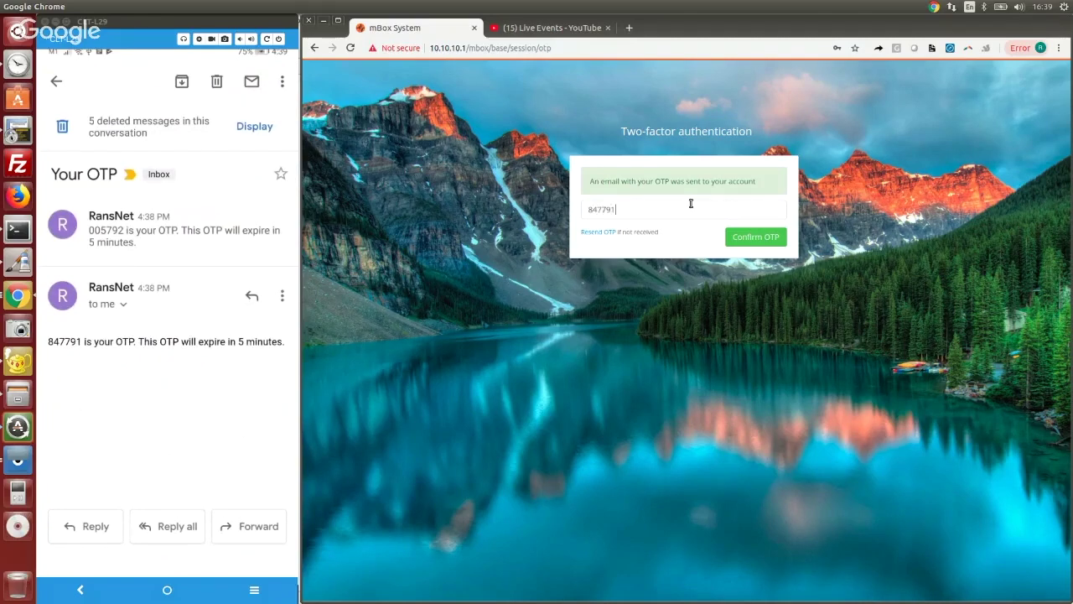
pyautogui.click(757, 237)
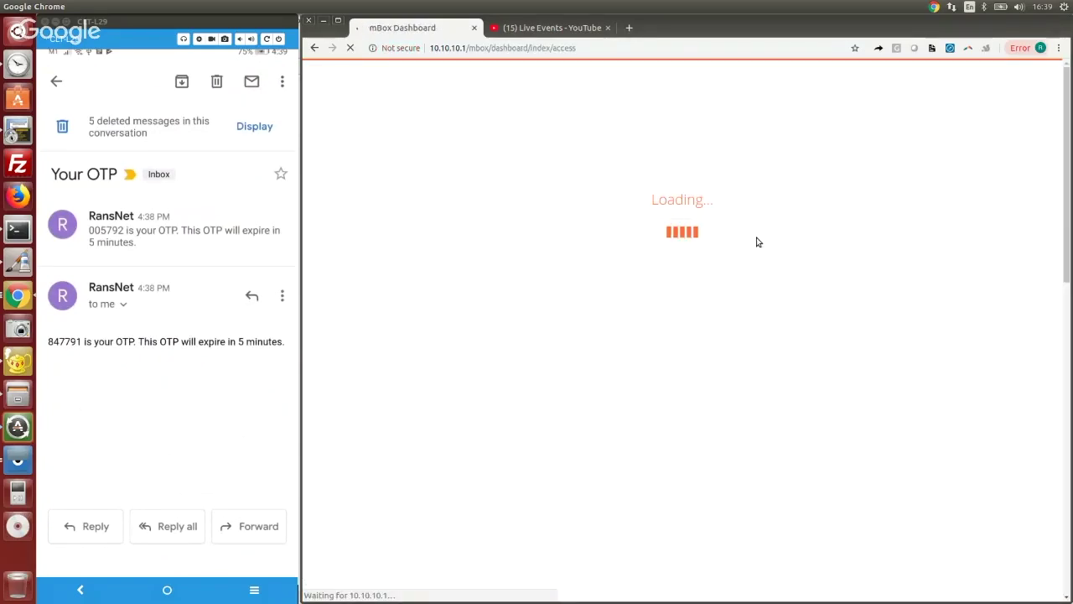